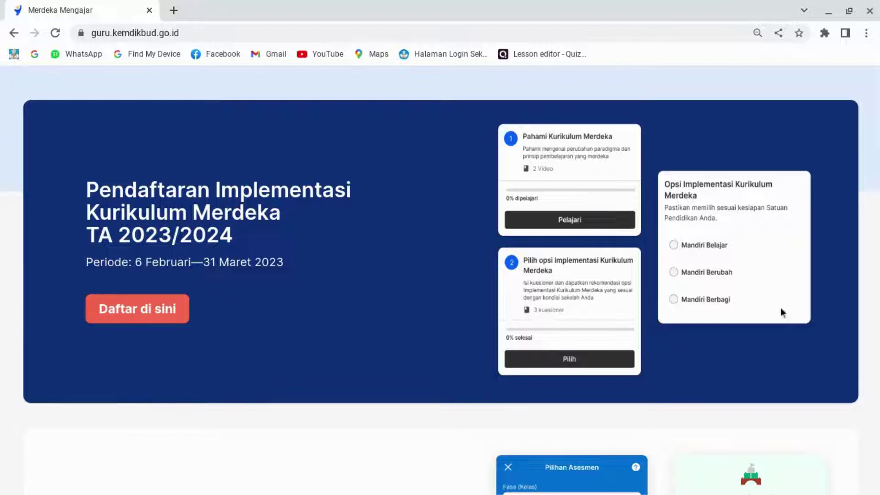
- Open the Kurikulum Merdeka TA 2023/2024 implementation registration from the Merdeka Mengajar home page and start the Google sign-in
left_click_drag(195, 37, 81, 36)
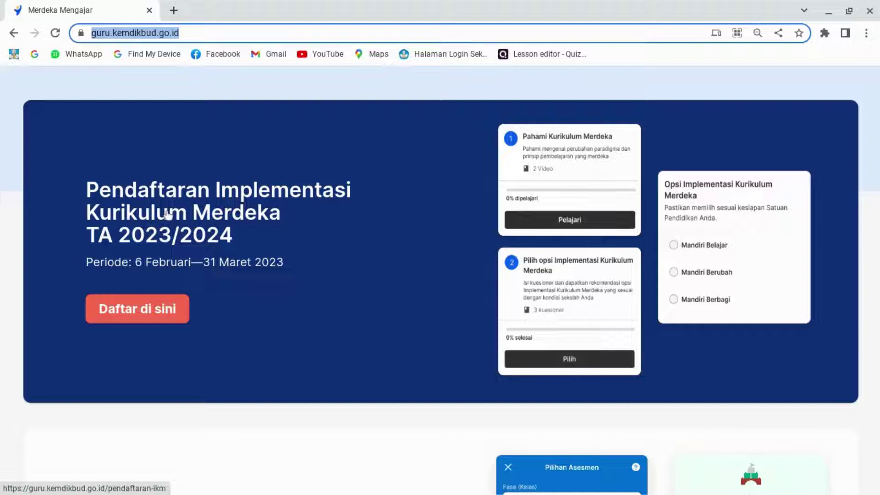
left_click(139, 321)
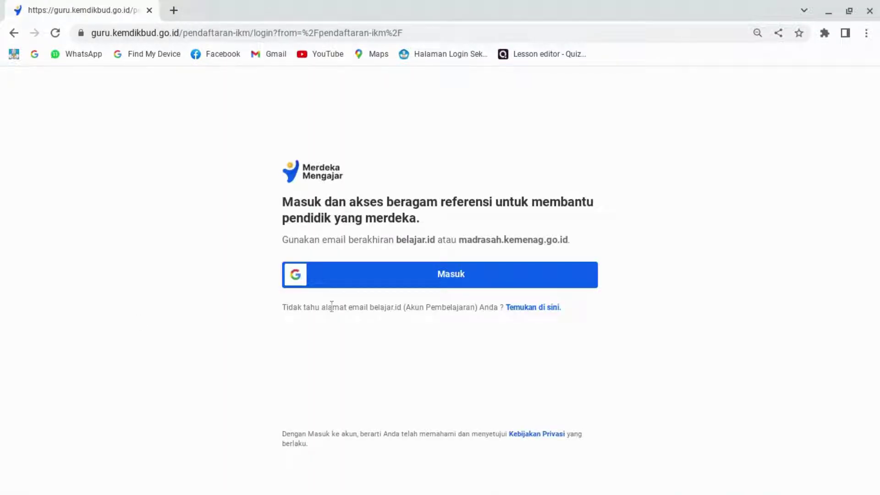
key("ctrl+plus")
key("ctrl+plus")
key("ctrl+plus")
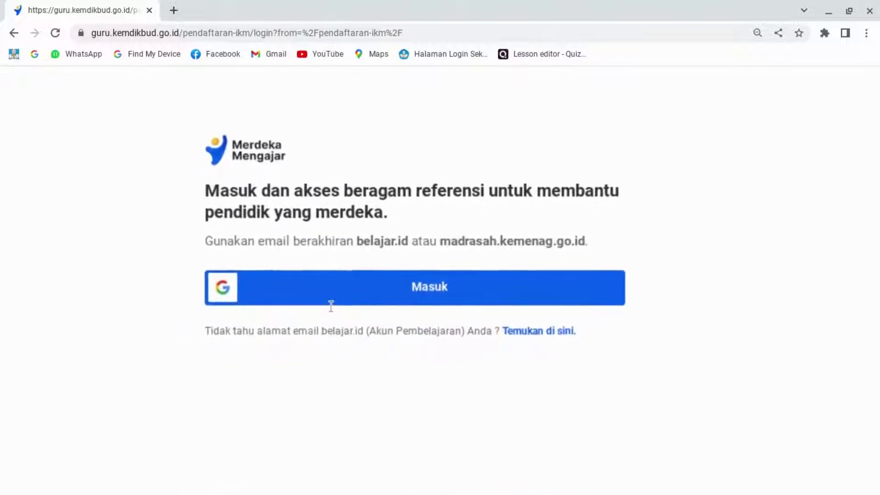
key("ctrl+plus")
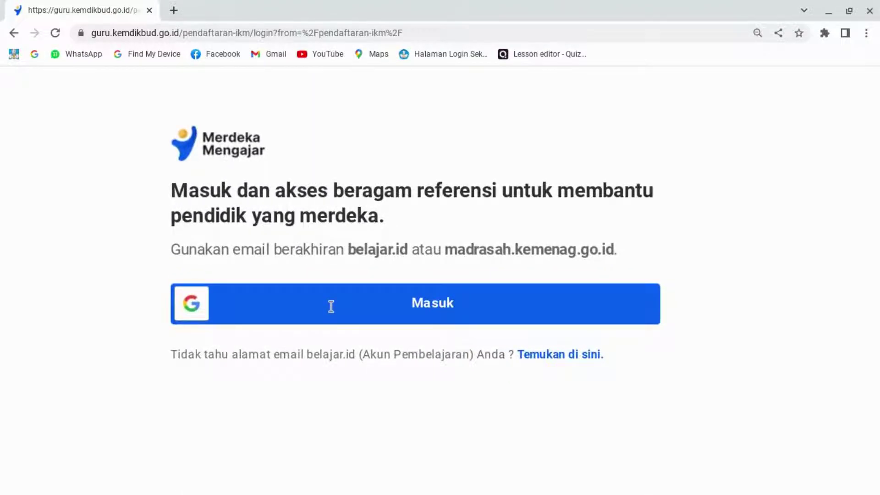
left_click(413, 304)
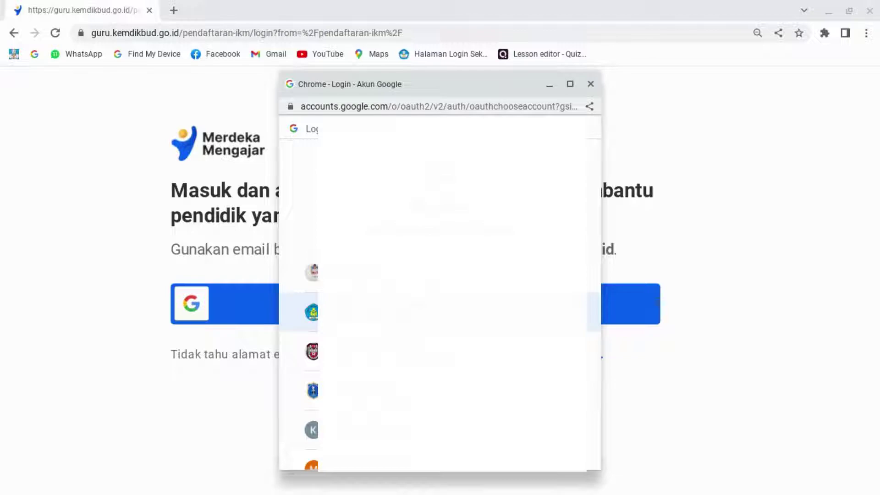
- Choose to sign in with another Google account and submit the account's e-mail address
scroll(440, 430, "down", 3)
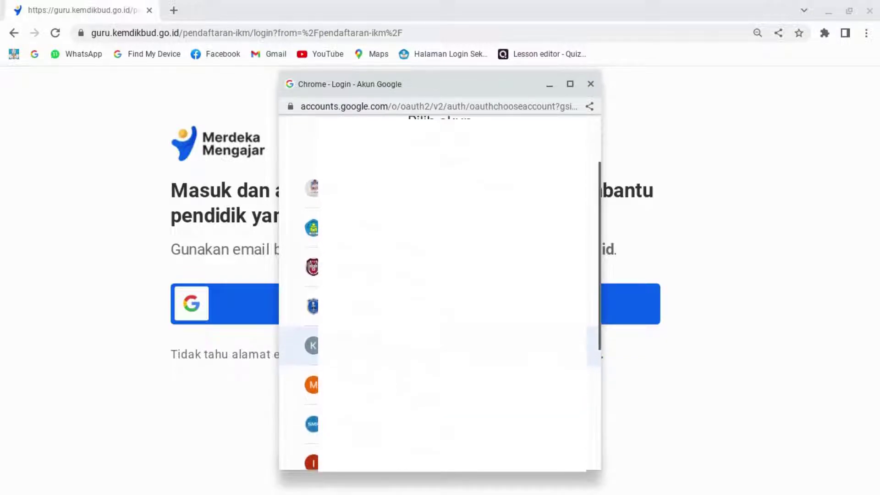
scroll(440, 293, "down", 2)
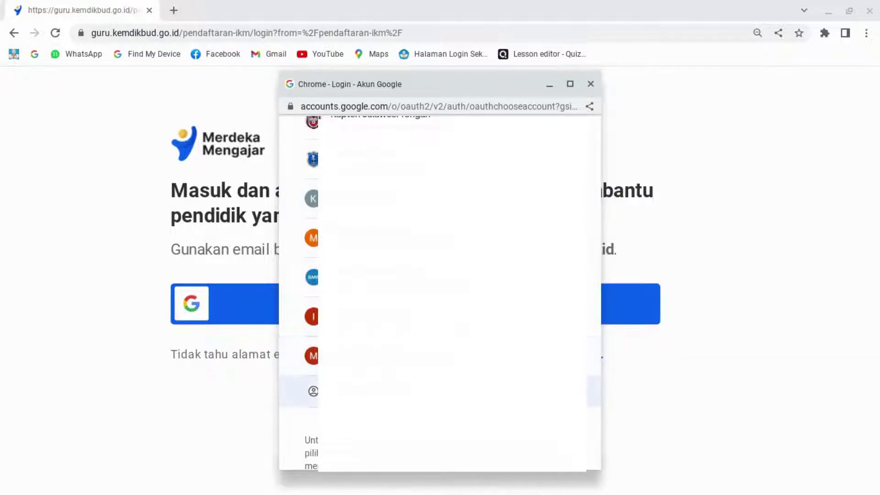
left_click(348, 391)
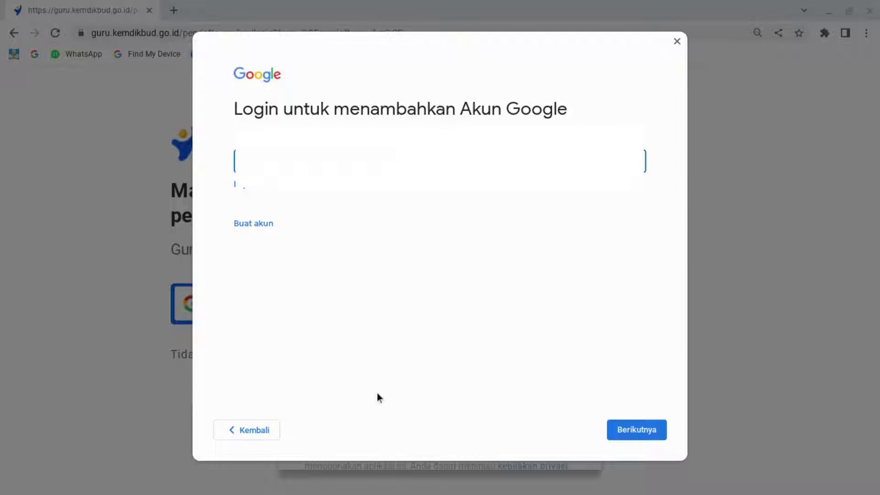
left_click(619, 431)
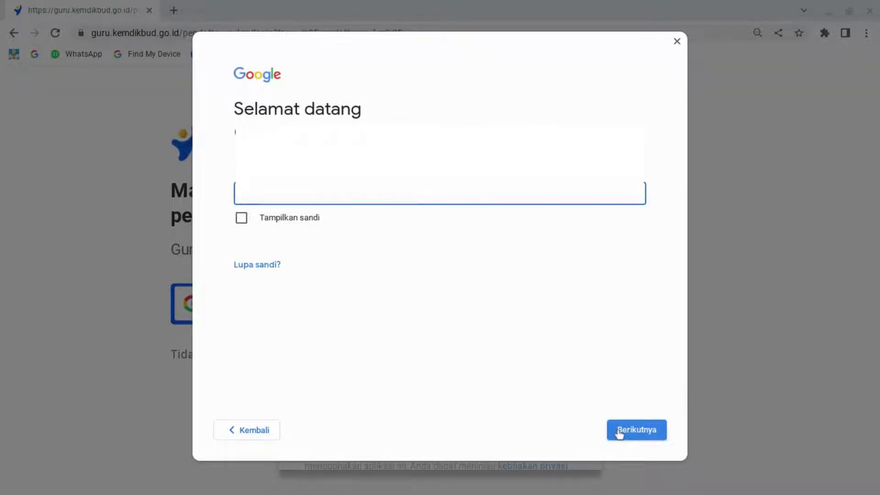
left_click(253, 432)
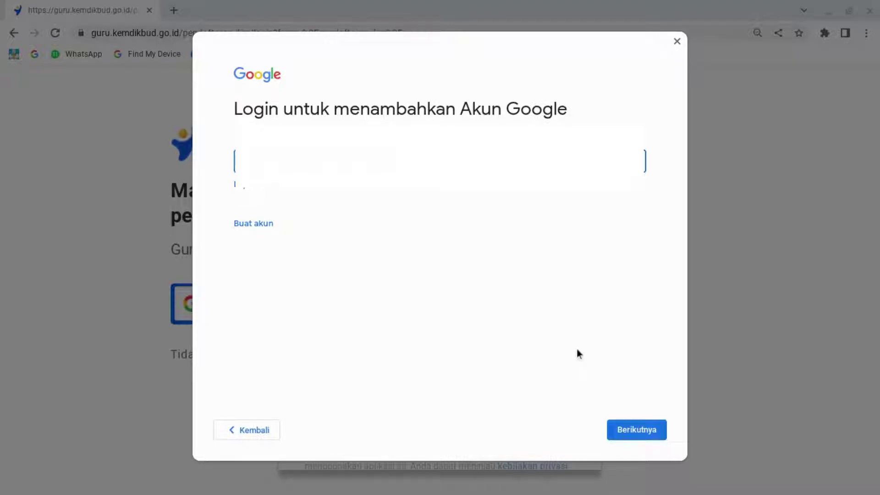
left_click(634, 432)
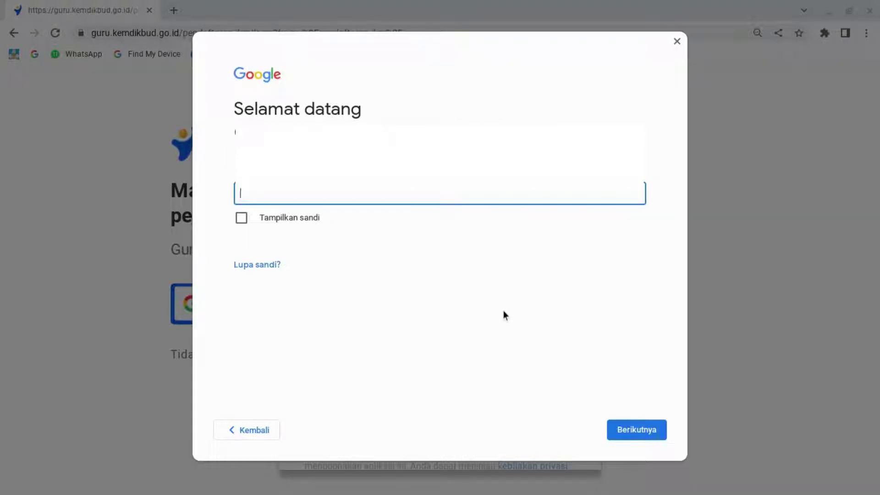
- Enter the account password and agree to the Google terms of service to finish signing in
type("•••••••••")
left_click(643, 430)
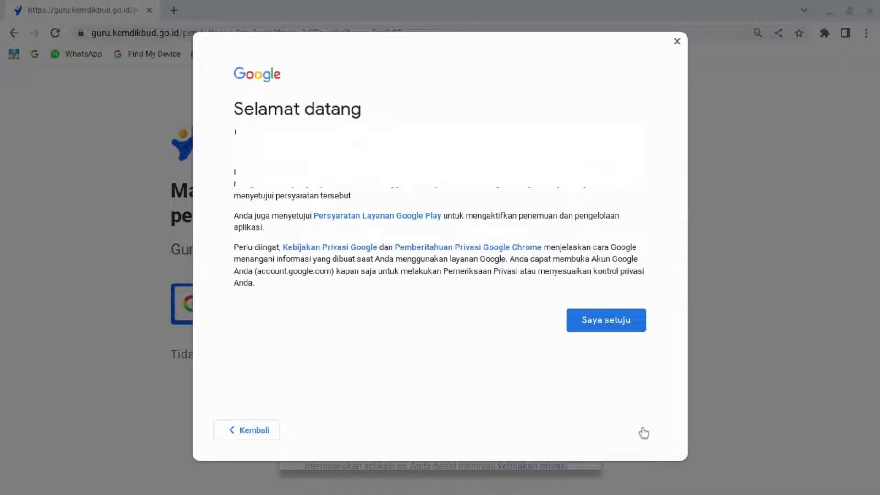
left_click(605, 326)
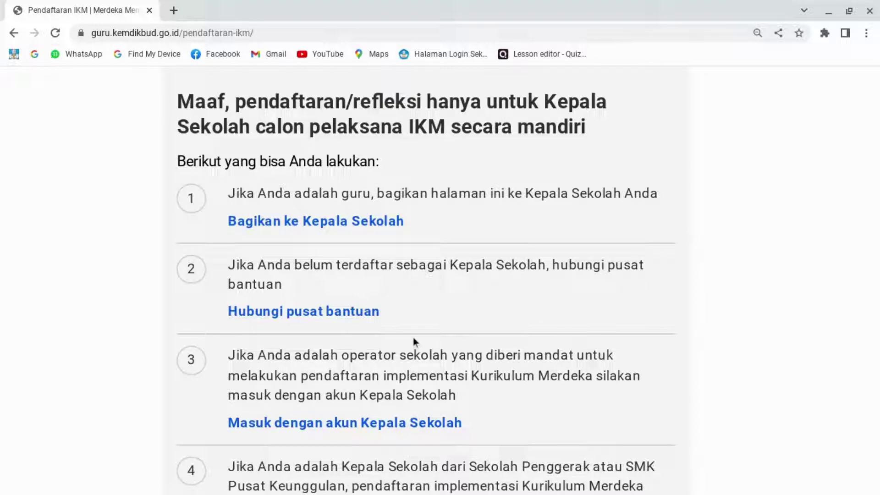
- Review the options for users without registration access and open the help centre for those not registered as Kepala Sekolah
scroll(413, 339, "down", 1)
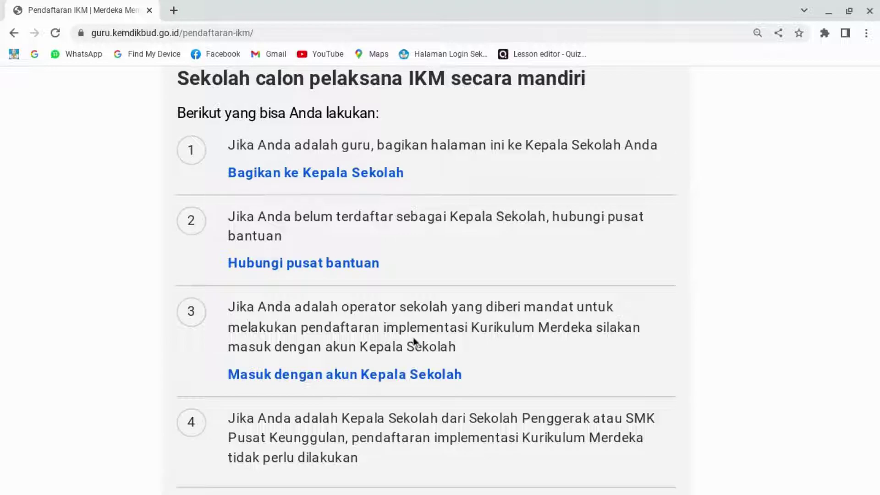
scroll(413, 337, "up", 1)
scroll(413, 337, "up", 3)
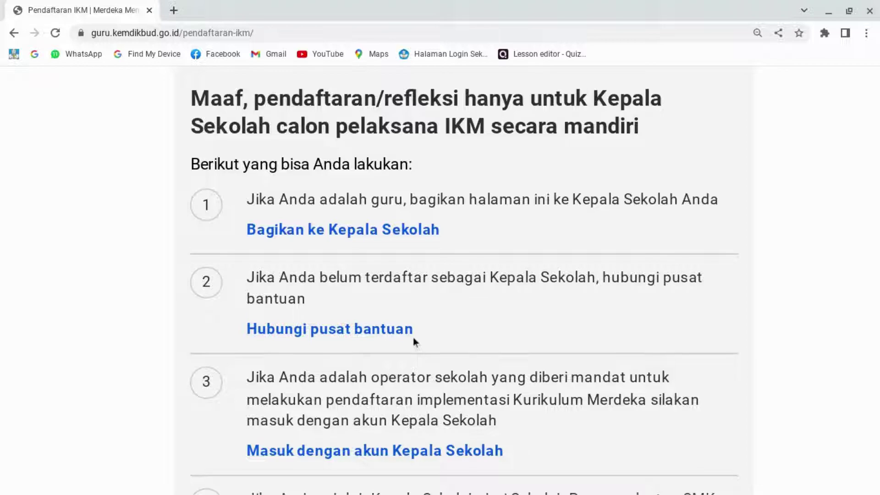
scroll(413, 338, "down", 1)
scroll(413, 338, "down", 1)
scroll(413, 337, "up", 1)
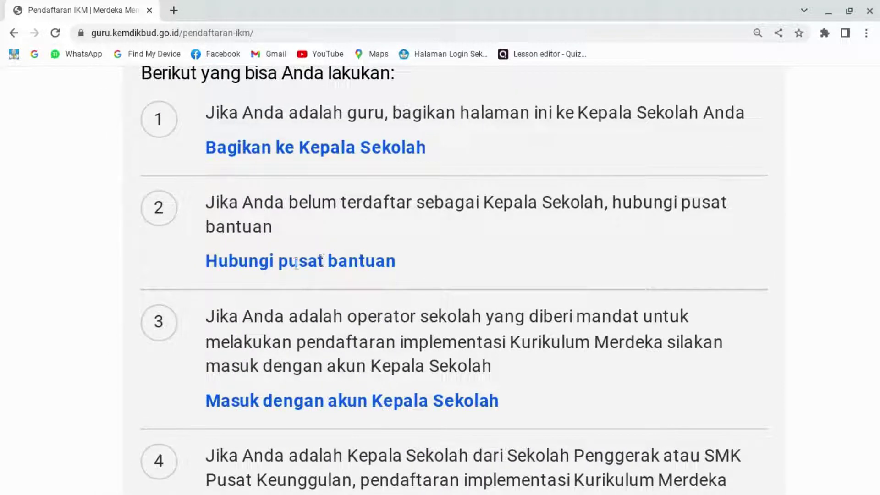
left_click(225, 261)
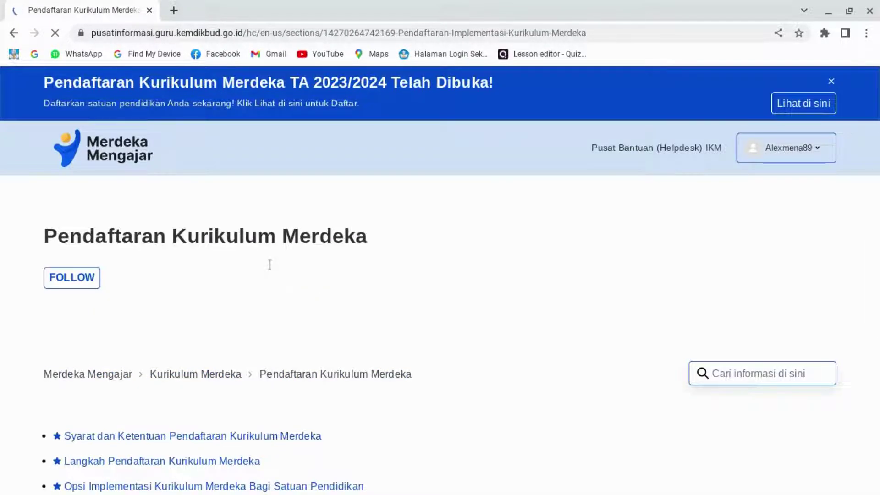
- Open the help article "Syarat dan Ketentuan Pendaftaran Kurikulum Merdeka"
scroll(270, 264, "down", 4)
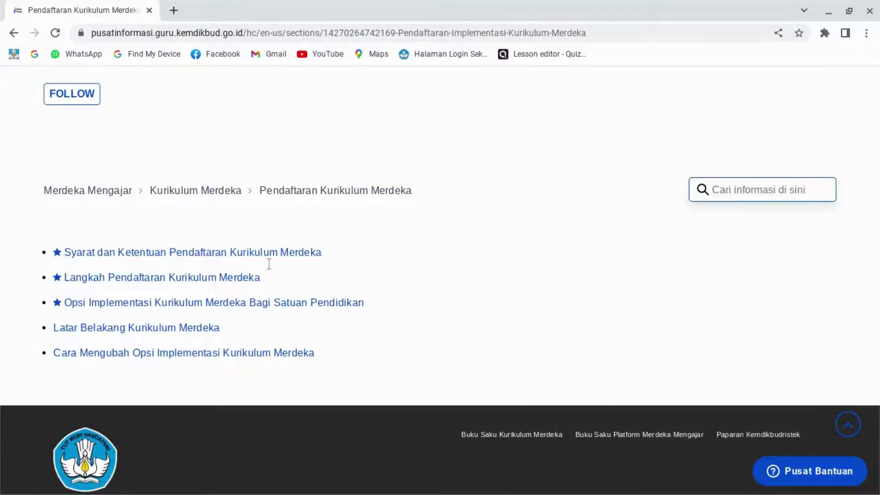
scroll(269, 264, "up", 2)
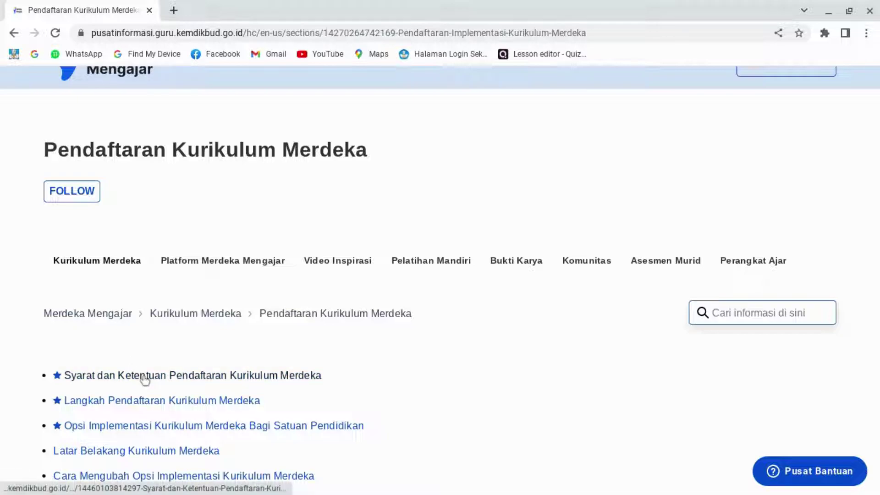
scroll(144, 378, "up", 2)
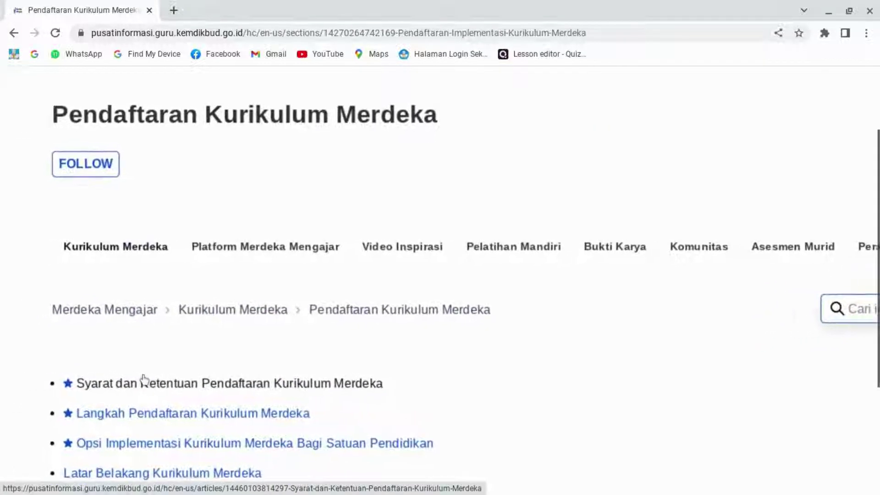
scroll(144, 379, "down", 2)
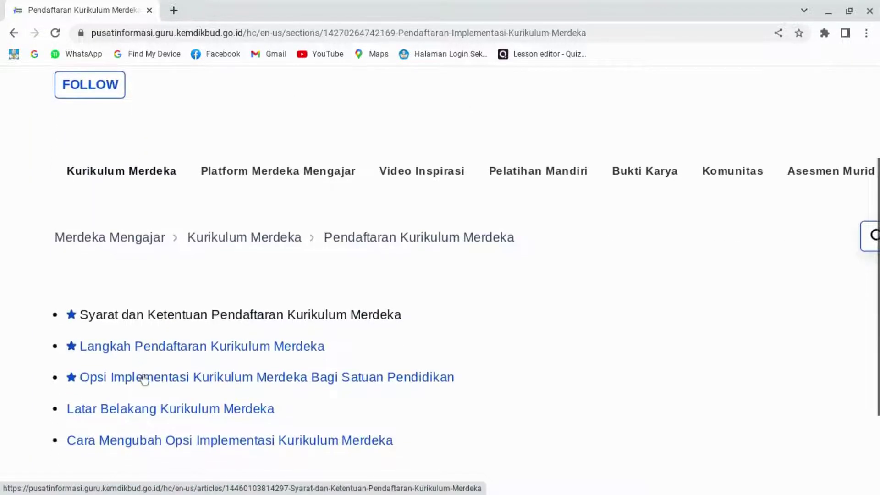
left_click(197, 317)
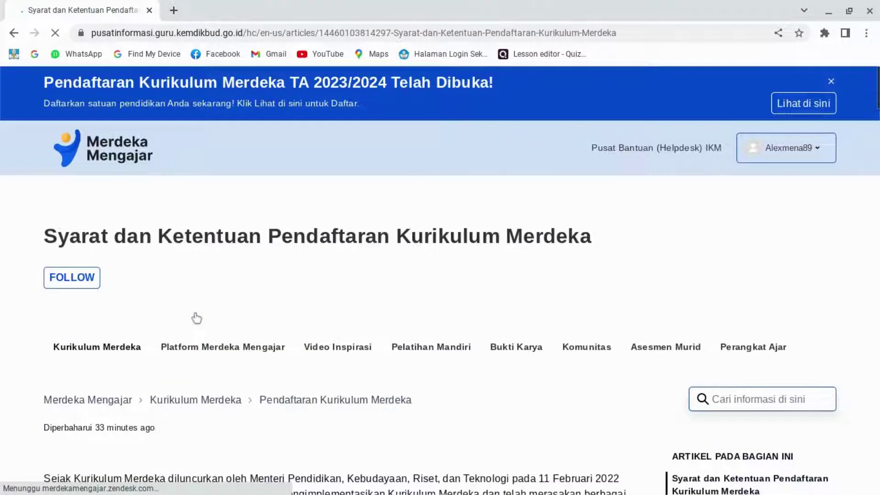
- Look through the article for the section on requesting Kurikulum Merdeka registration access for those with problems
scroll(196, 316, "down", 5)
scroll(194, 313, "down", 9)
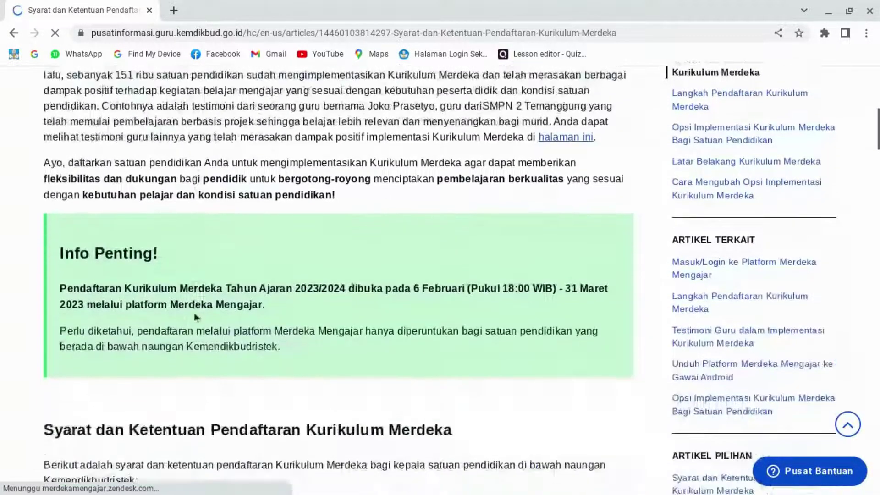
scroll(193, 313, "down", 13)
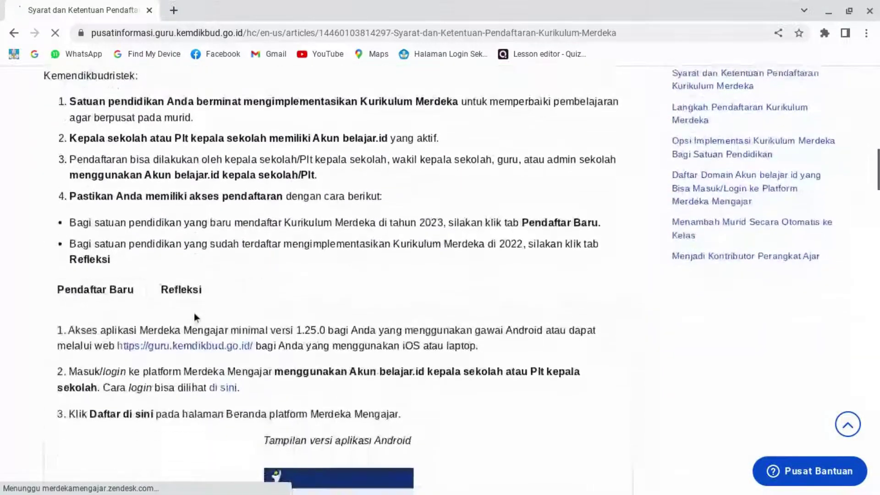
scroll(193, 312, "down", 12)
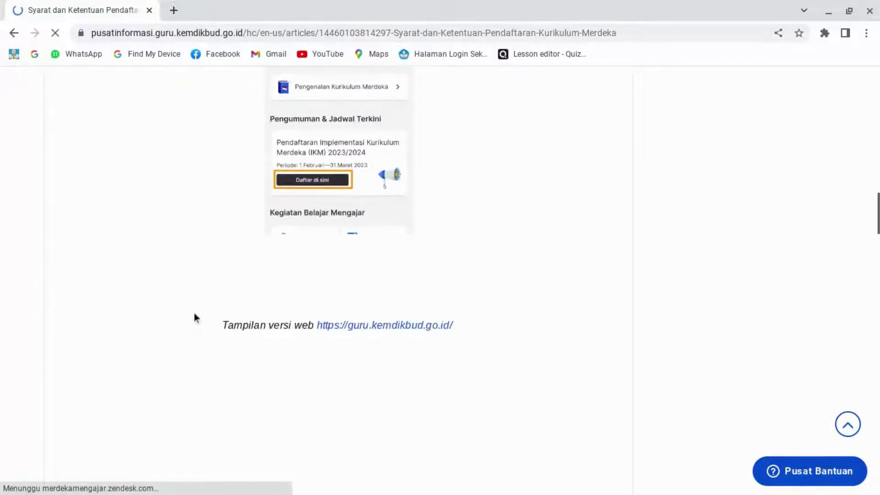
scroll(194, 314, "down", 12)
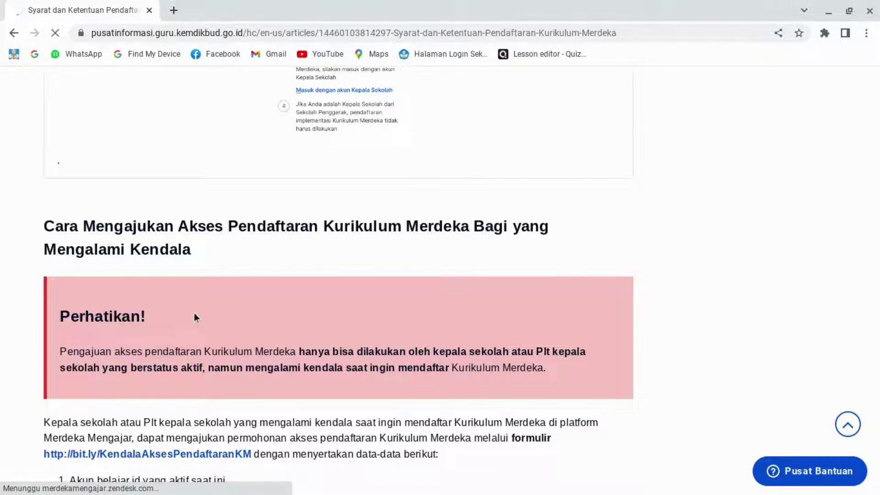
scroll(194, 313, "down", 2)
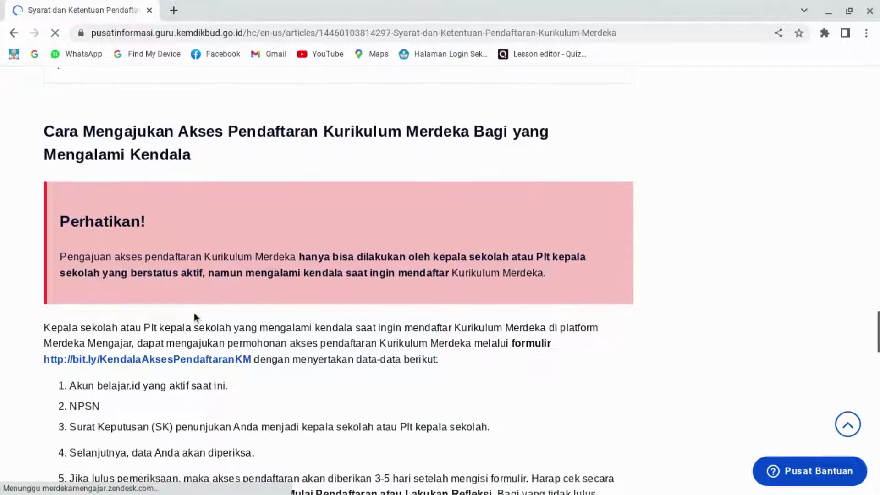
scroll(194, 312, "up", 2)
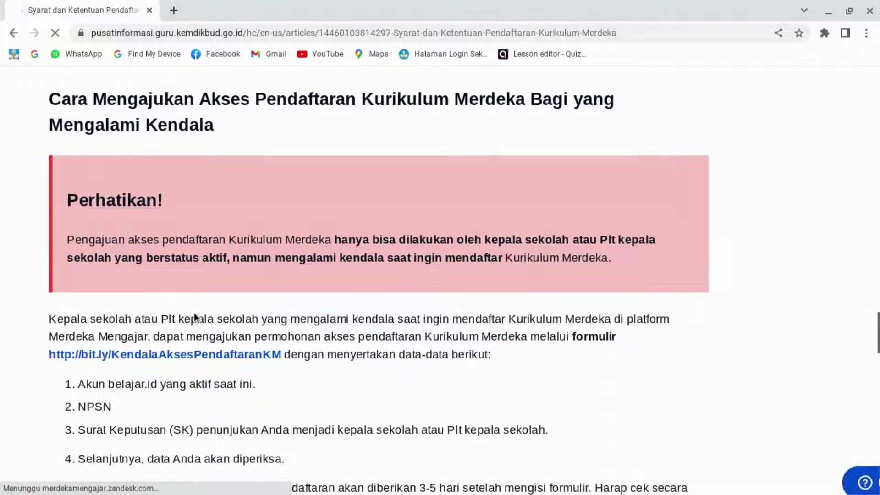
scroll(194, 312, "left", 3)
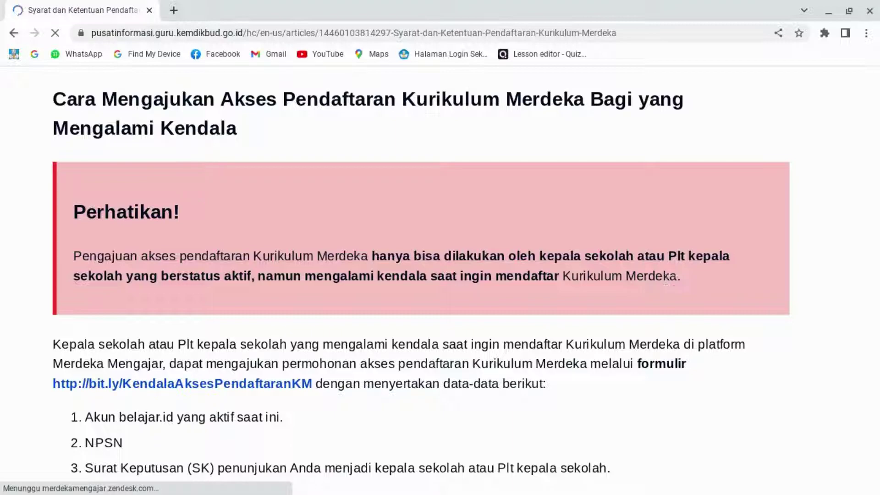
- Read the data requirements and follow-up steps for the access request, and open the form at bit.ly/KendalaAksesPendaftaranKM
scroll(678, 280, "down", 2)
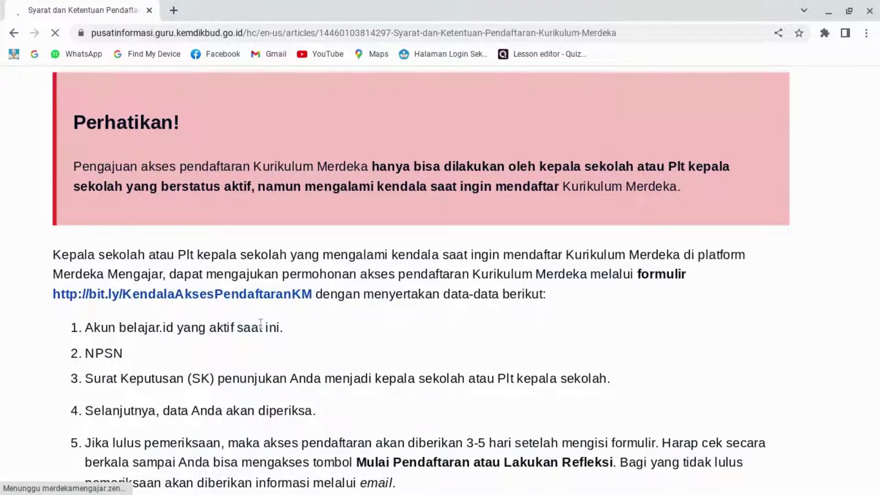
scroll(260, 324, "down", 2)
scroll(260, 323, "down", 1)
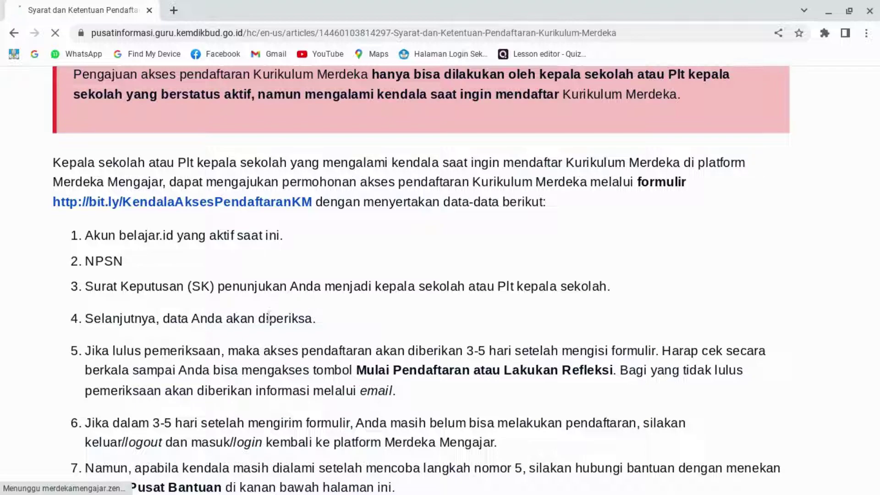
scroll(268, 317, "down", 1)
scroll(268, 316, "down", 1)
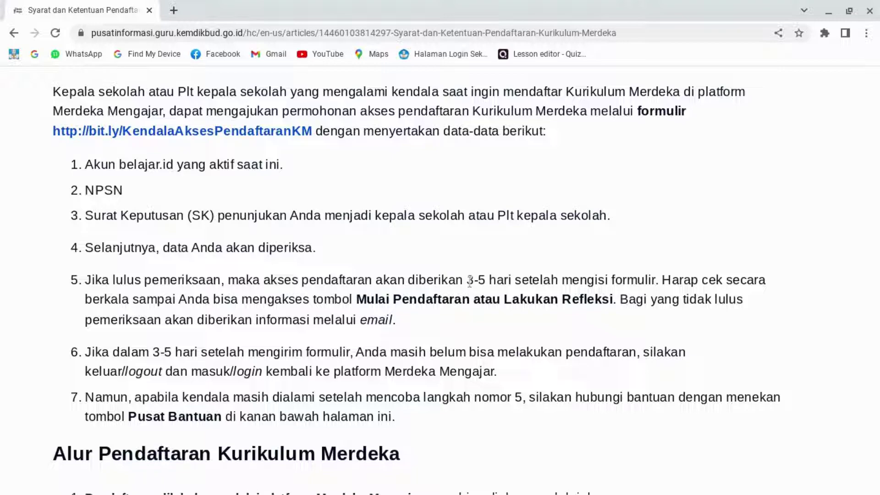
scroll(469, 281, "up", 3)
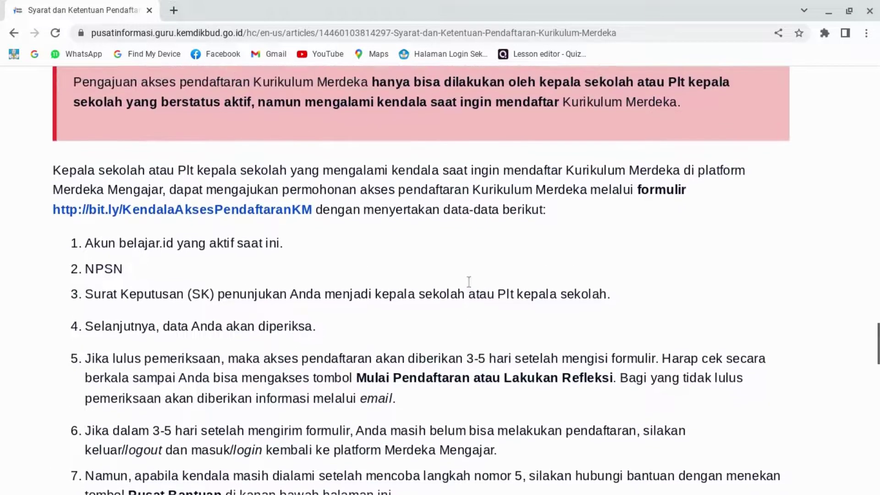
scroll(469, 281, "up", 2)
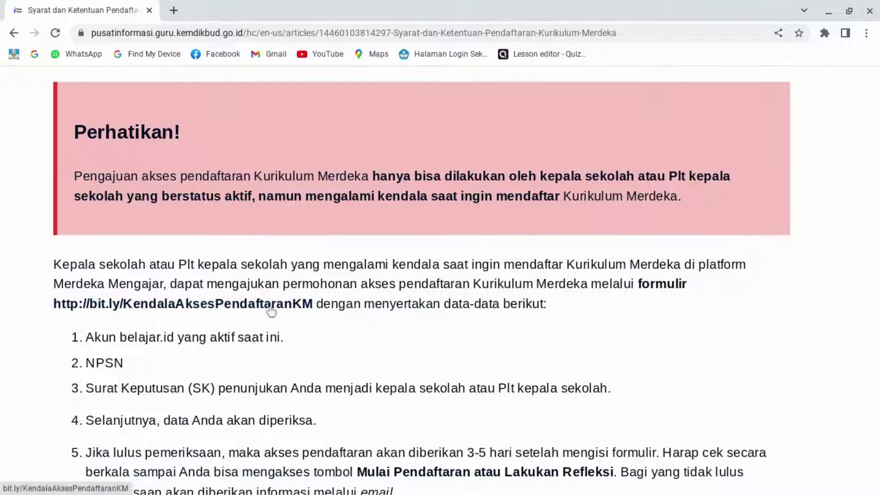
left_click(242, 305)
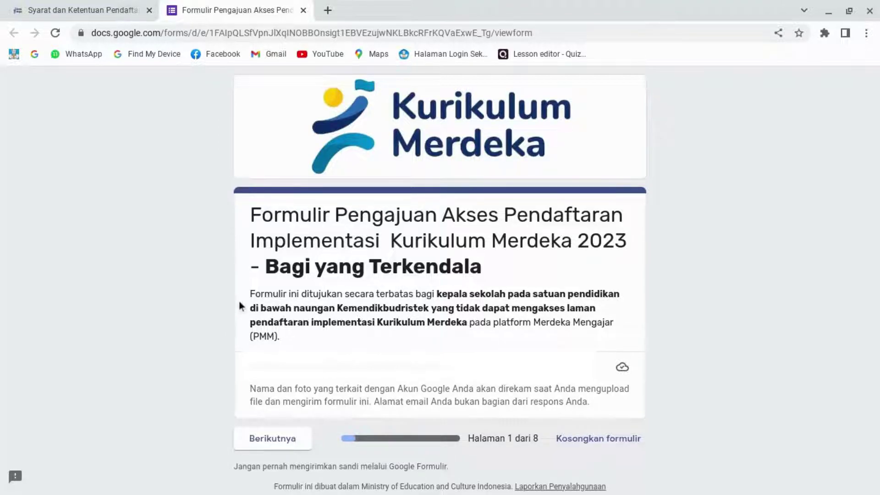
- Start the access request form and answer "Ya, betul" to the question about being Plt kepala sekolah under Kemendikbudristek, then continue
left_click(275, 447)
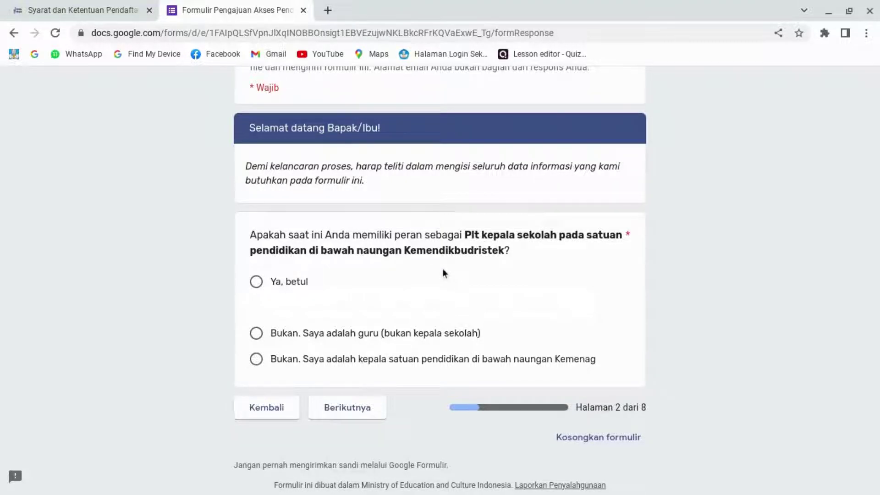
left_click(258, 280)
left_click(366, 409)
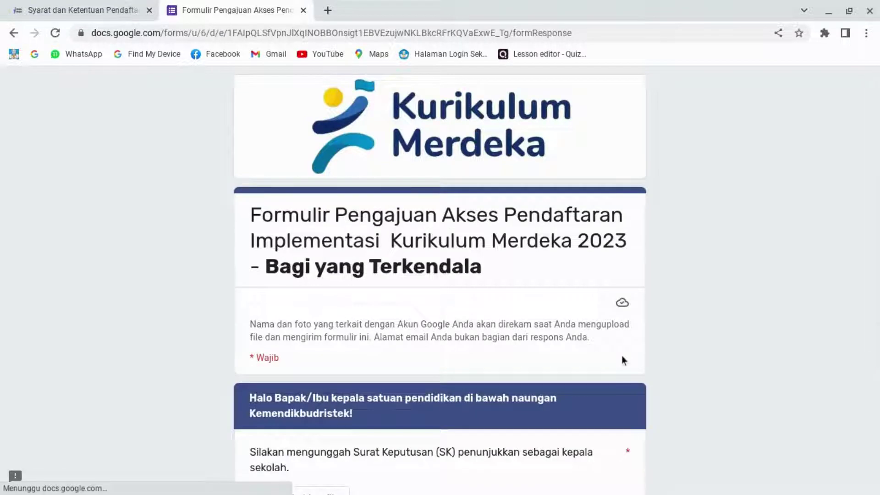
- Upload the "Panduan Pendaftaran Kurikulum Merdek…" PDF from Download as the principal's appointment letter (SK) and continue to the following page
scroll(621, 359, "down", 4)
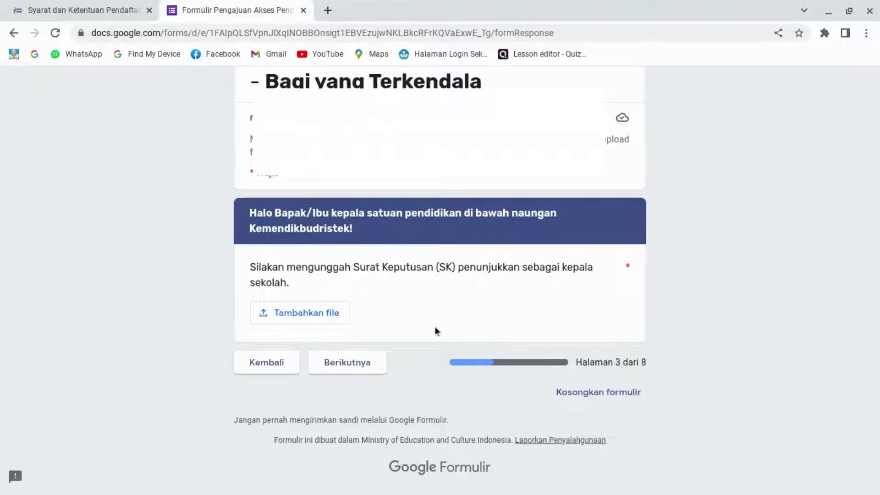
left_click(314, 315)
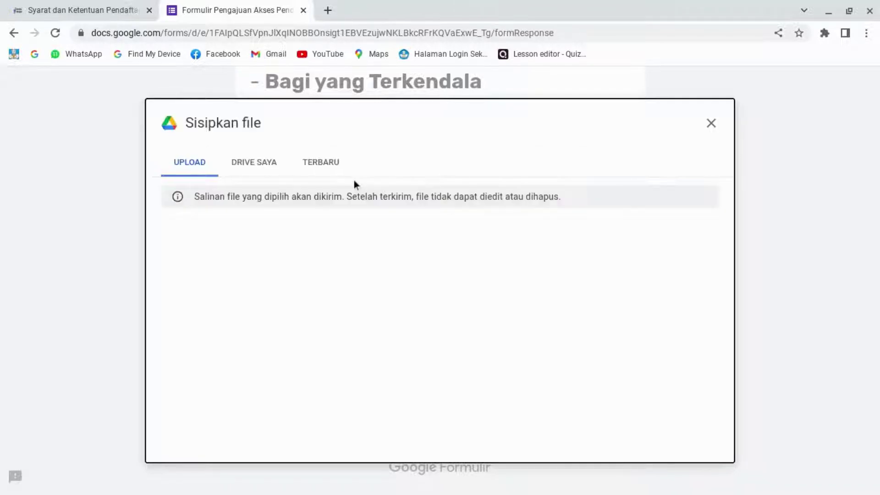
left_click(436, 383)
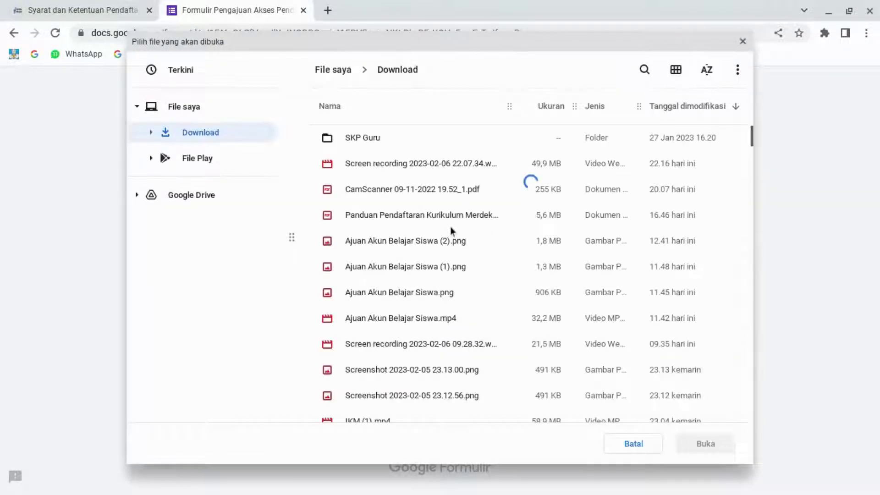
left_click(411, 220)
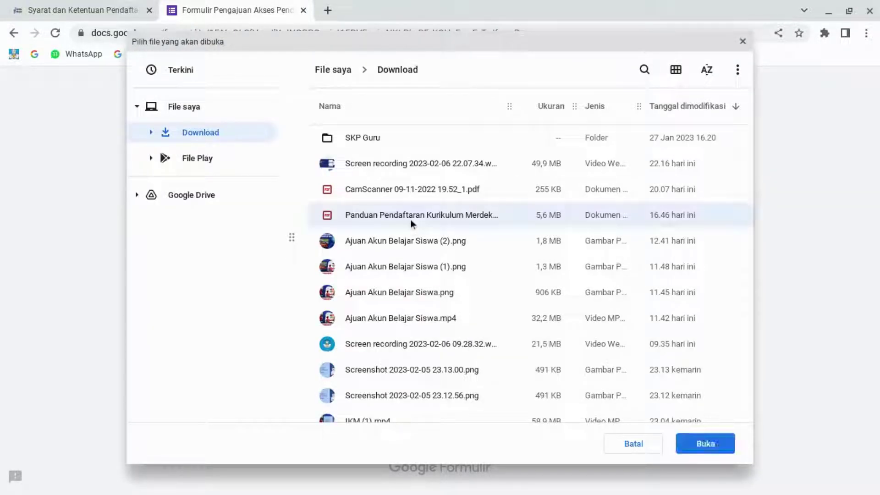
left_click(702, 452)
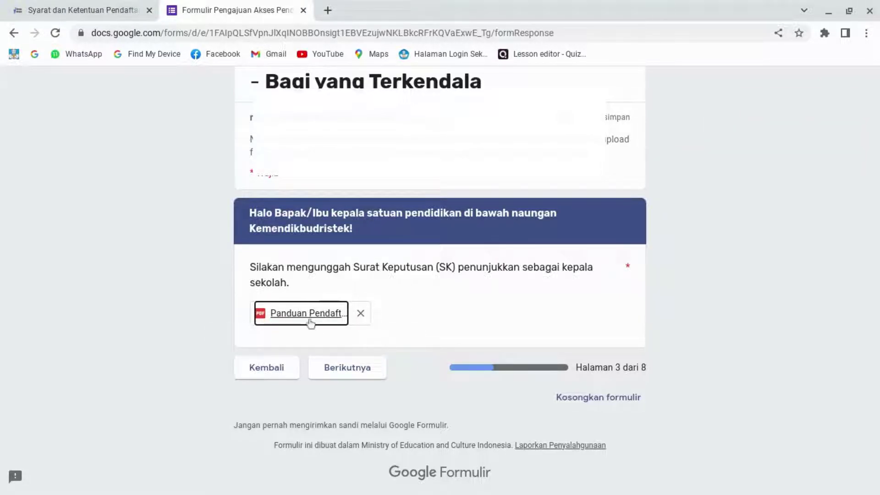
left_click(357, 372)
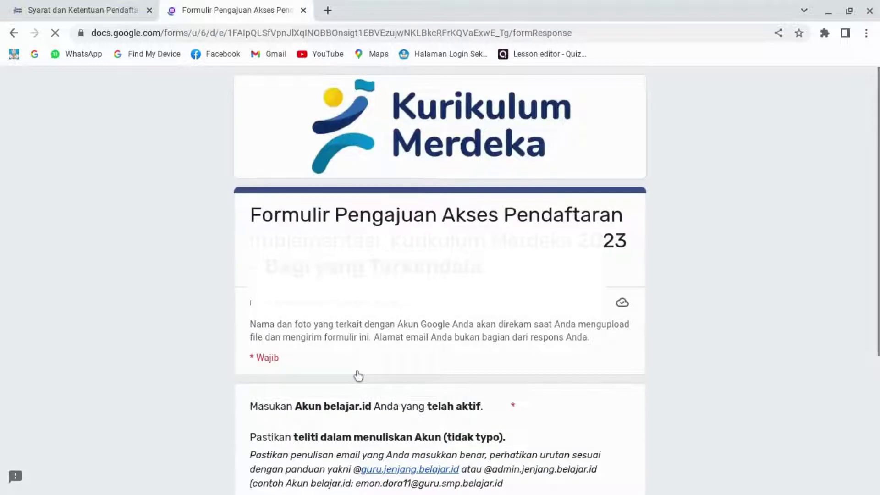
- Enter the principal's active belajar.id account address and continue to the Dapodik data page
scroll(357, 376, "down", 4)
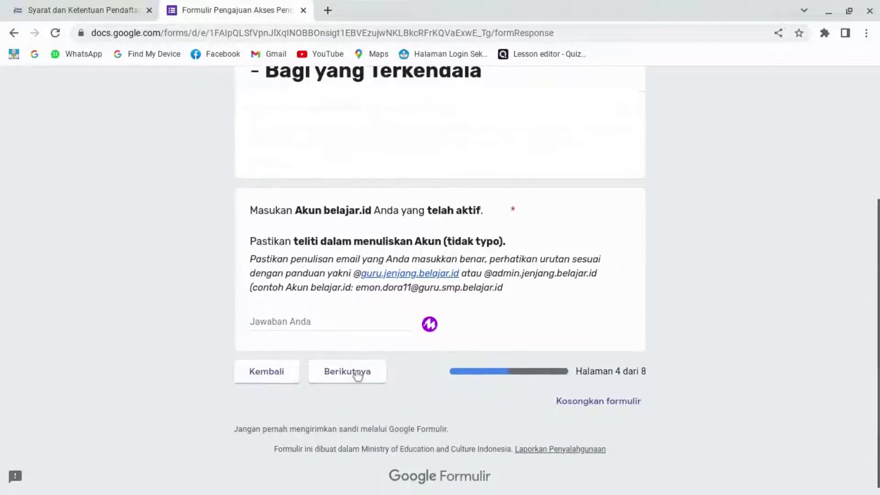
left_click(322, 323)
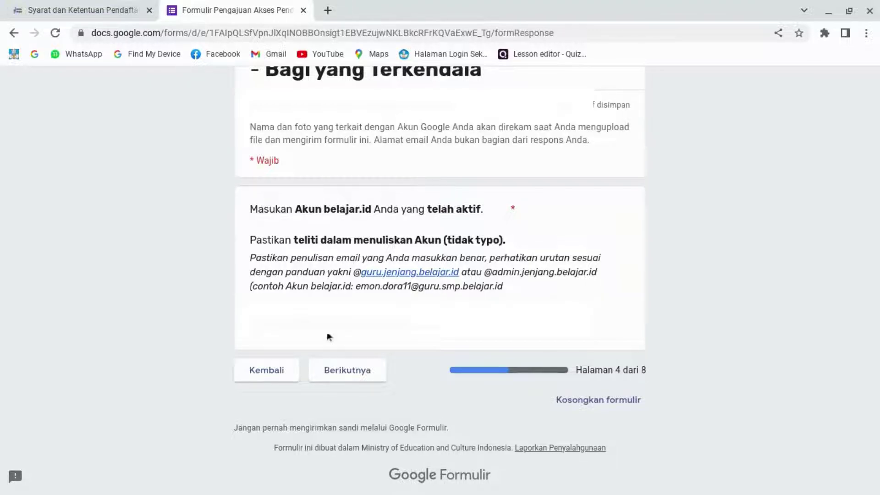
left_click(344, 375)
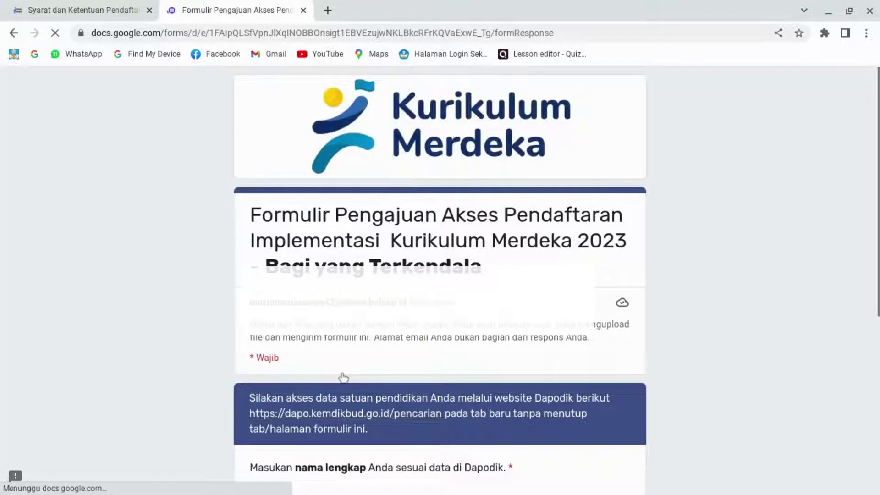
- Fill in the principal's full name and the school's NPSN number as in Dapodik, and continue to the final page
scroll(344, 377, "down", 6)
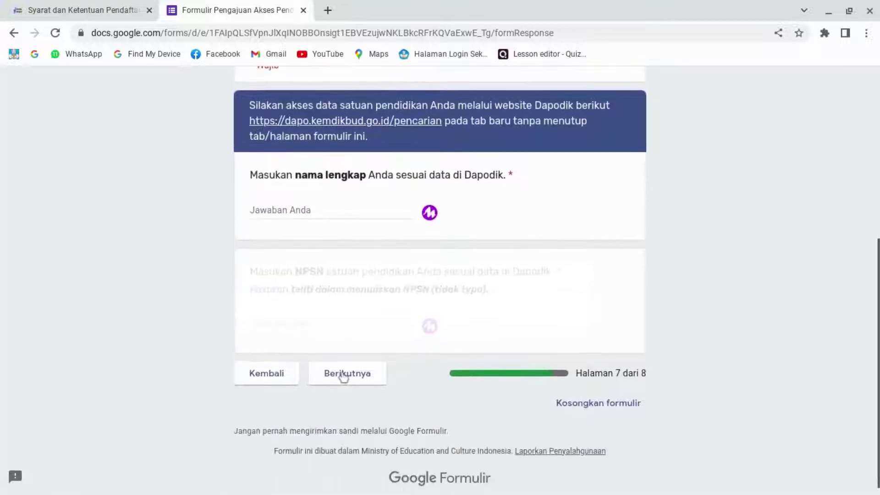
scroll(344, 376, "up", 1)
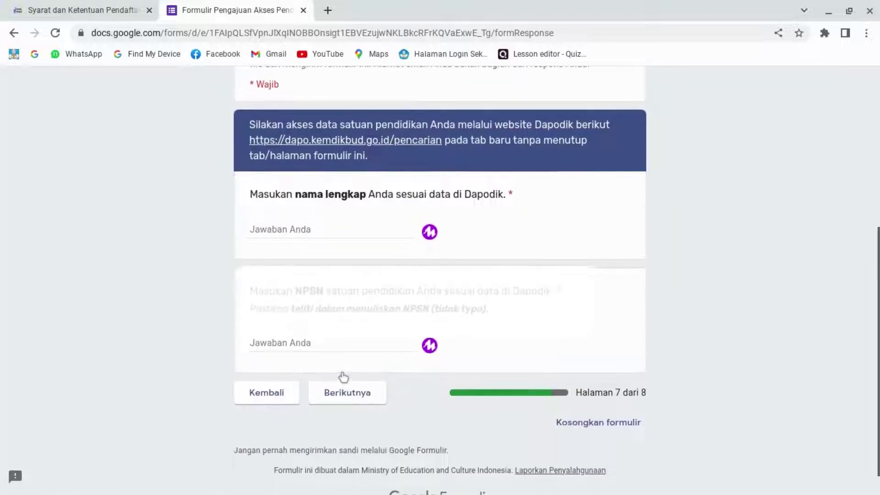
left_click(309, 229)
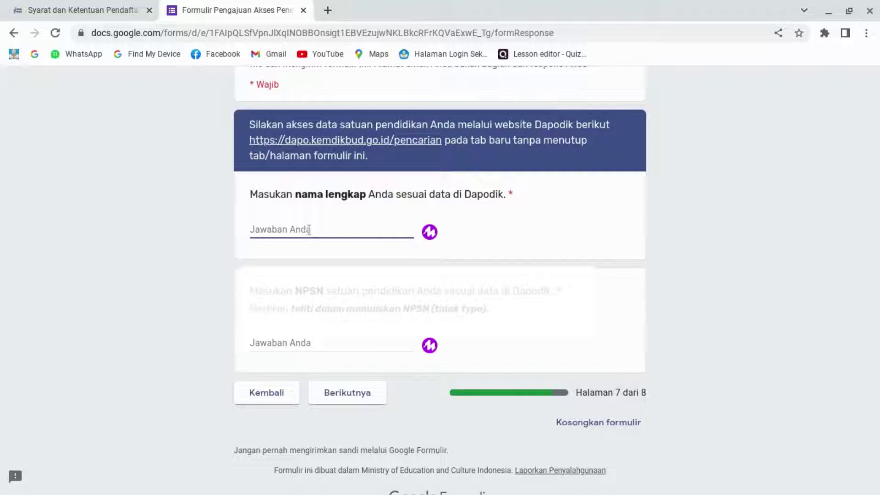
type("dafaga")
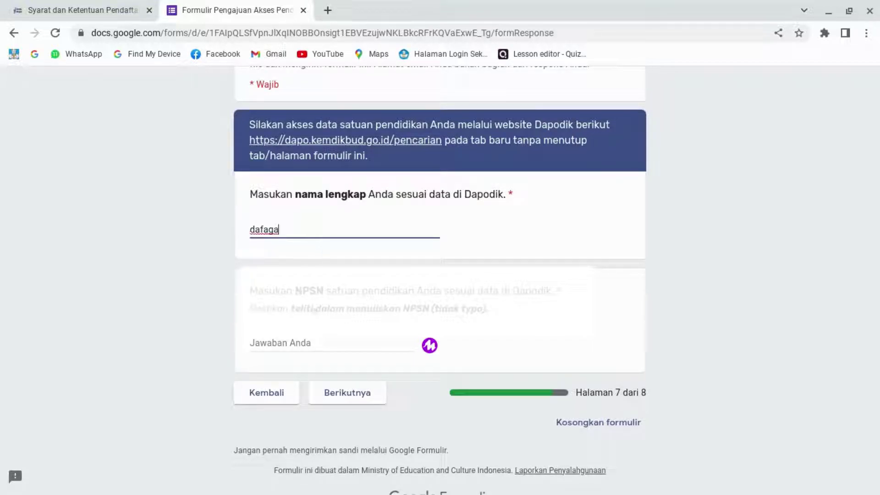
left_click(296, 345)
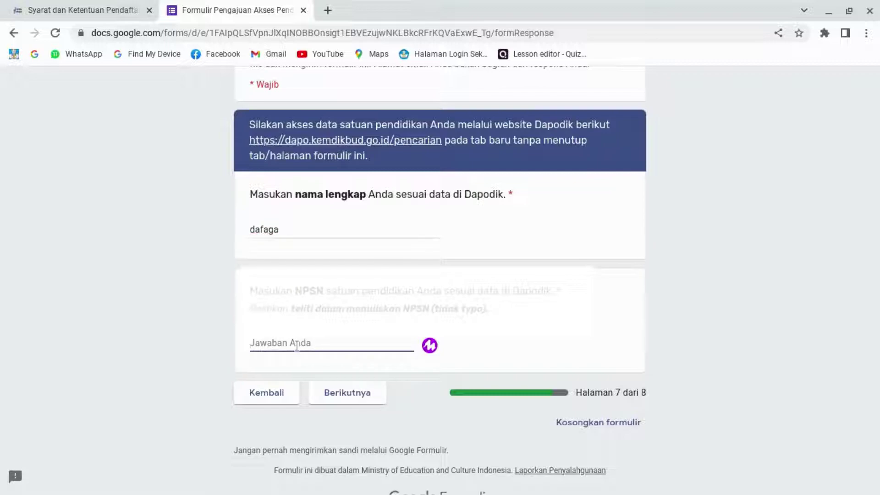
type("678765")
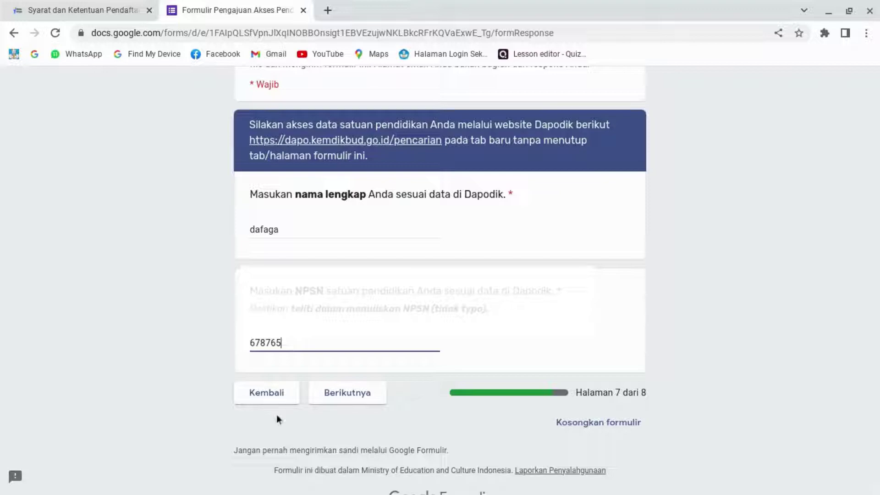
left_click(347, 395)
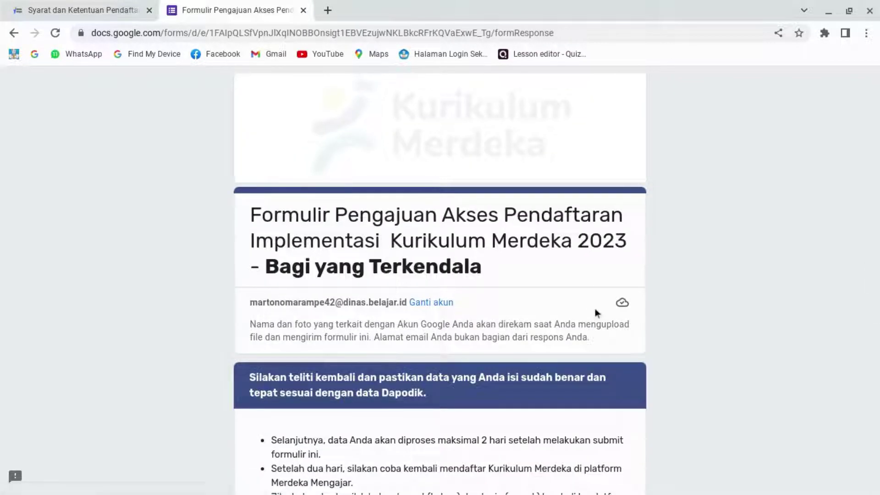
- Read the final page's notes on processing time, retrying the registration and contacting the help centre
scroll(595, 309, "down", 3)
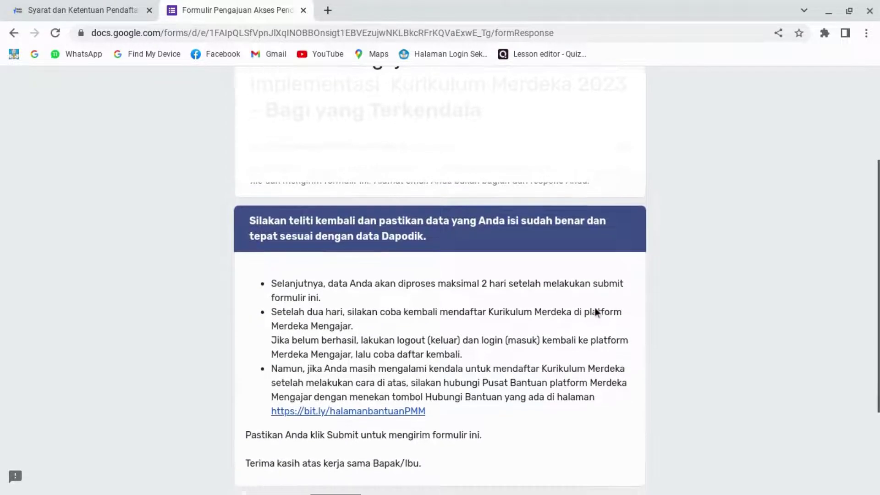
scroll(596, 313, "down", 1)
scroll(594, 307, "down", 1)
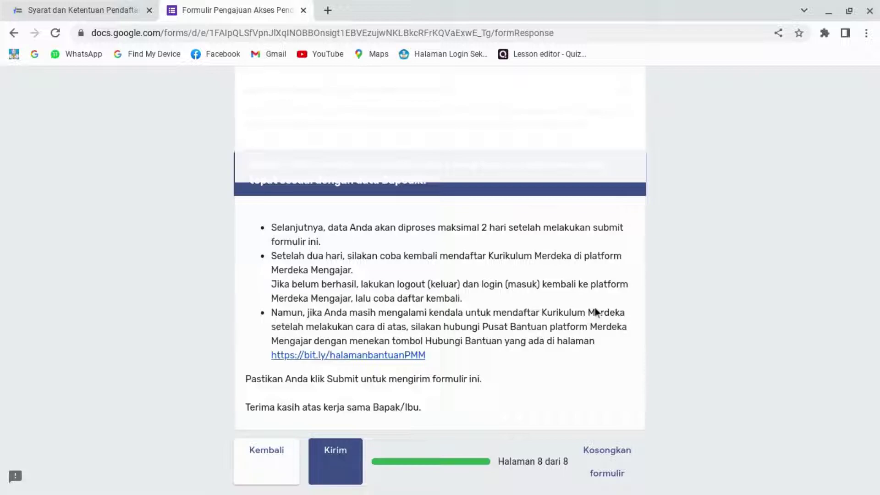
scroll(595, 310, "down", 1)
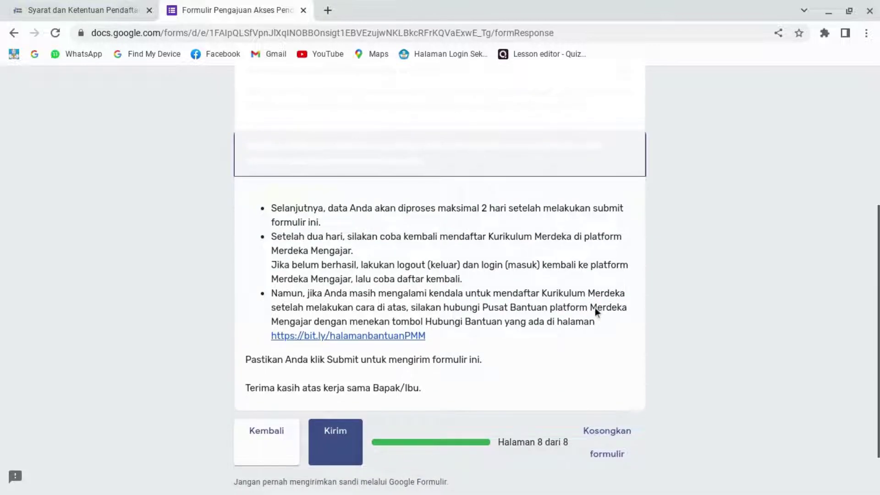